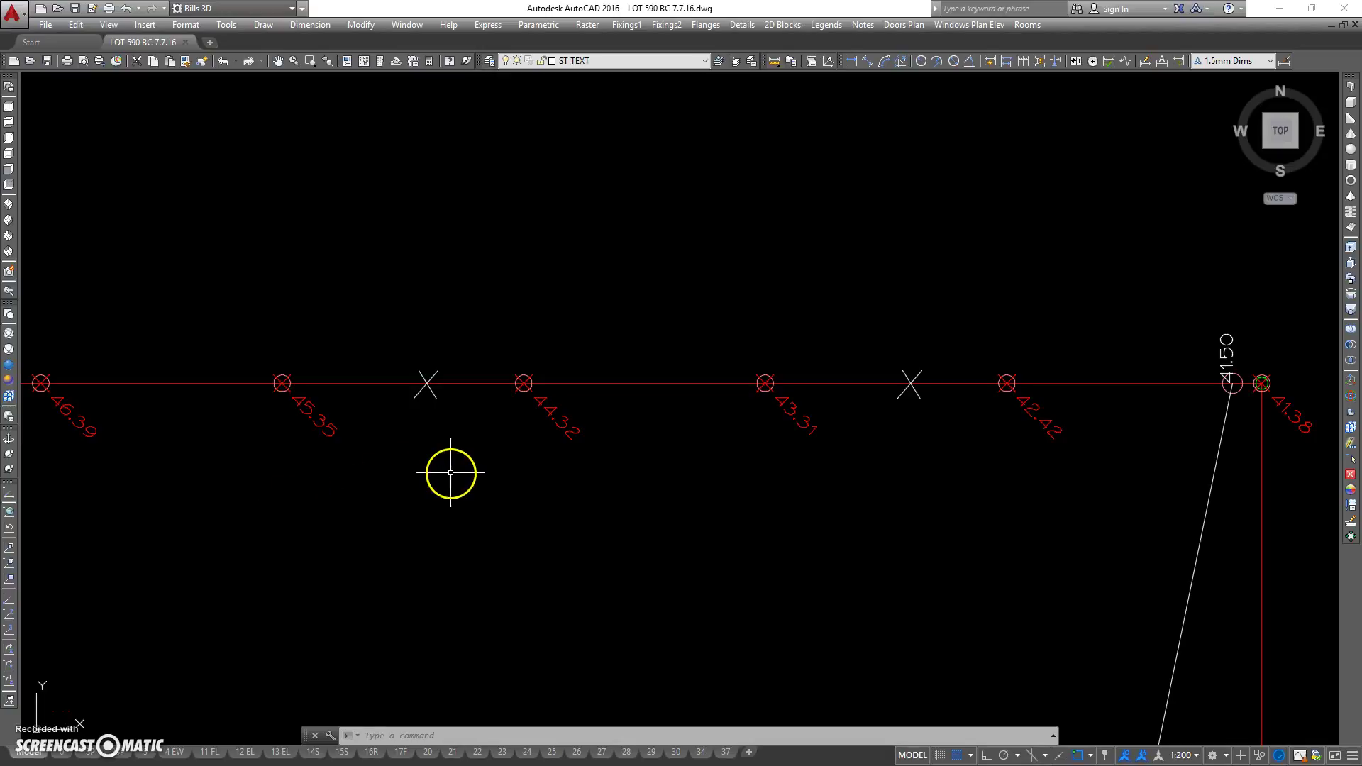
scroll(450, 471, up, 3)
scroll(447, 472, down, 3)
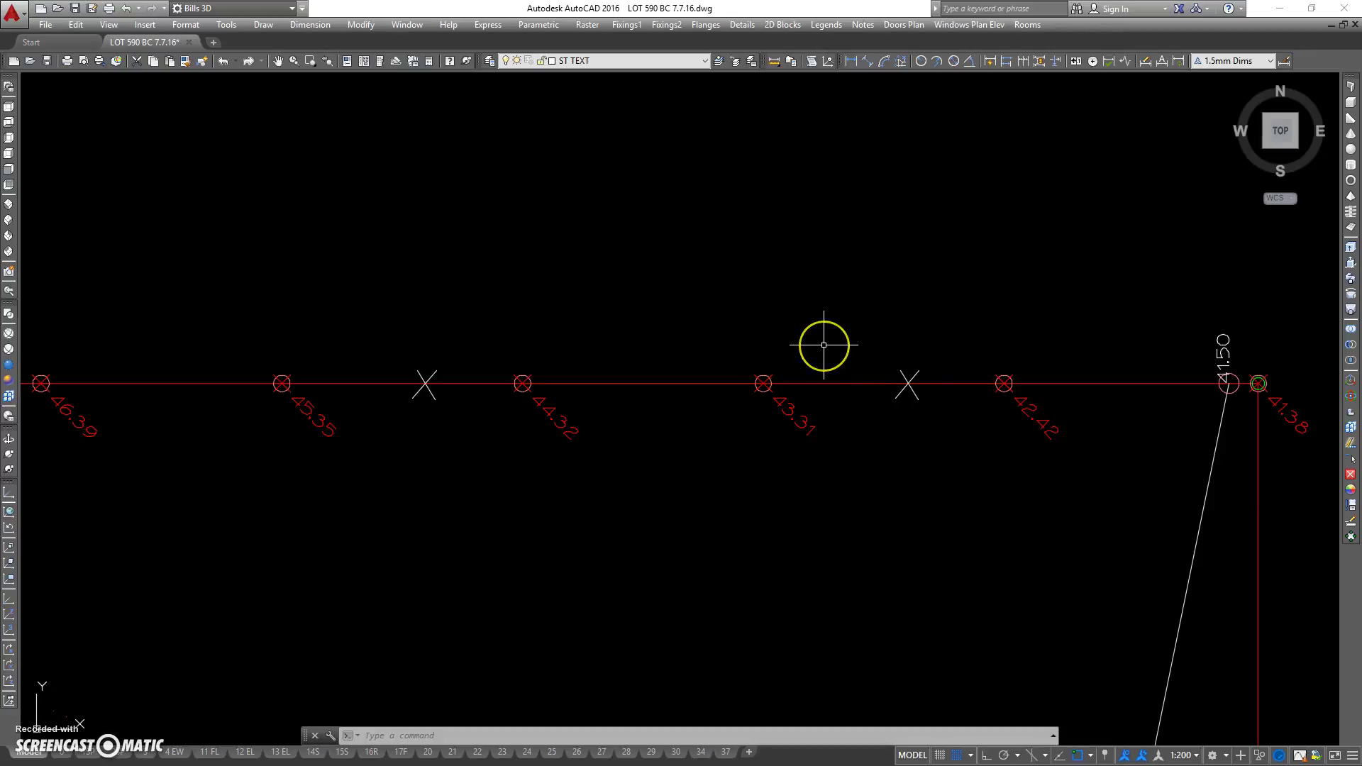
text(e)
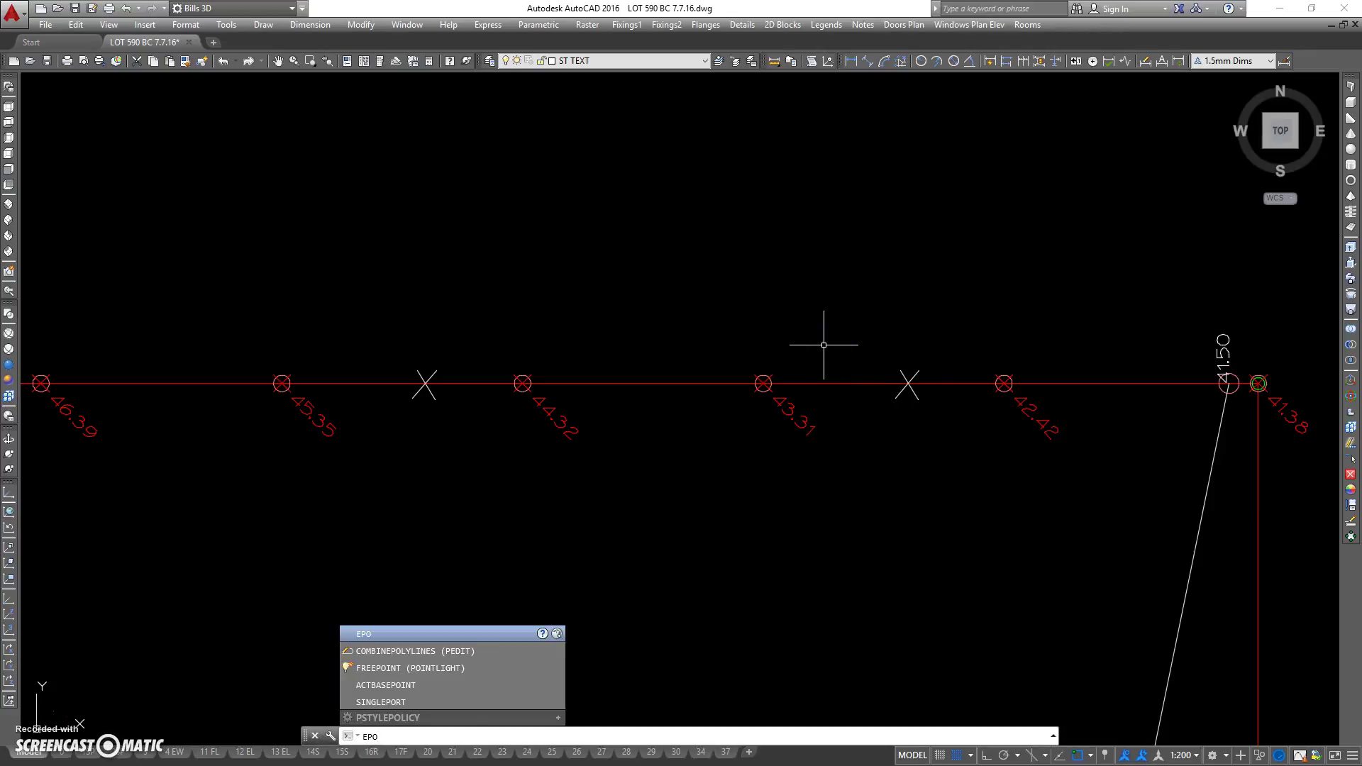
Step: Interpolate between spot levels 43.31 and 42.42 with EPO, placing 42.774 at the X marker
key(Return)
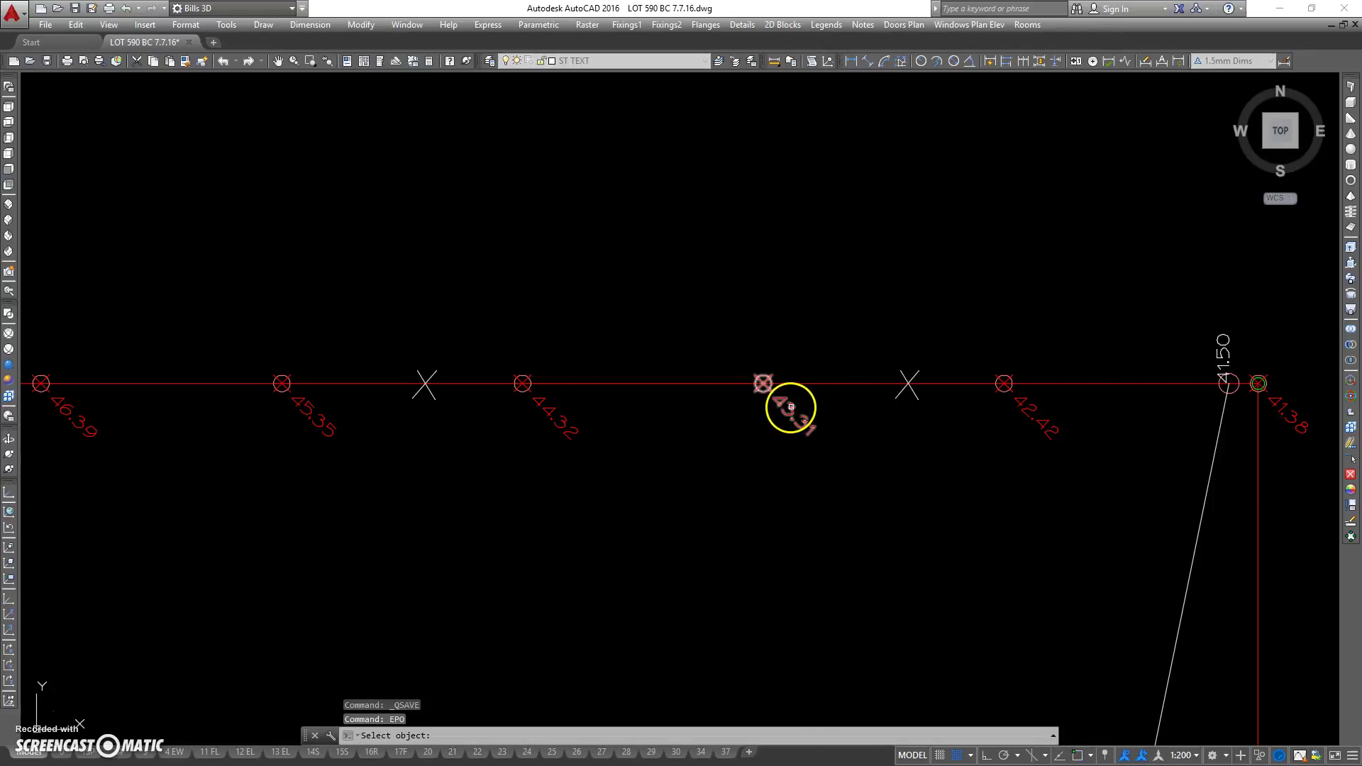
click(790, 407)
click(1028, 406)
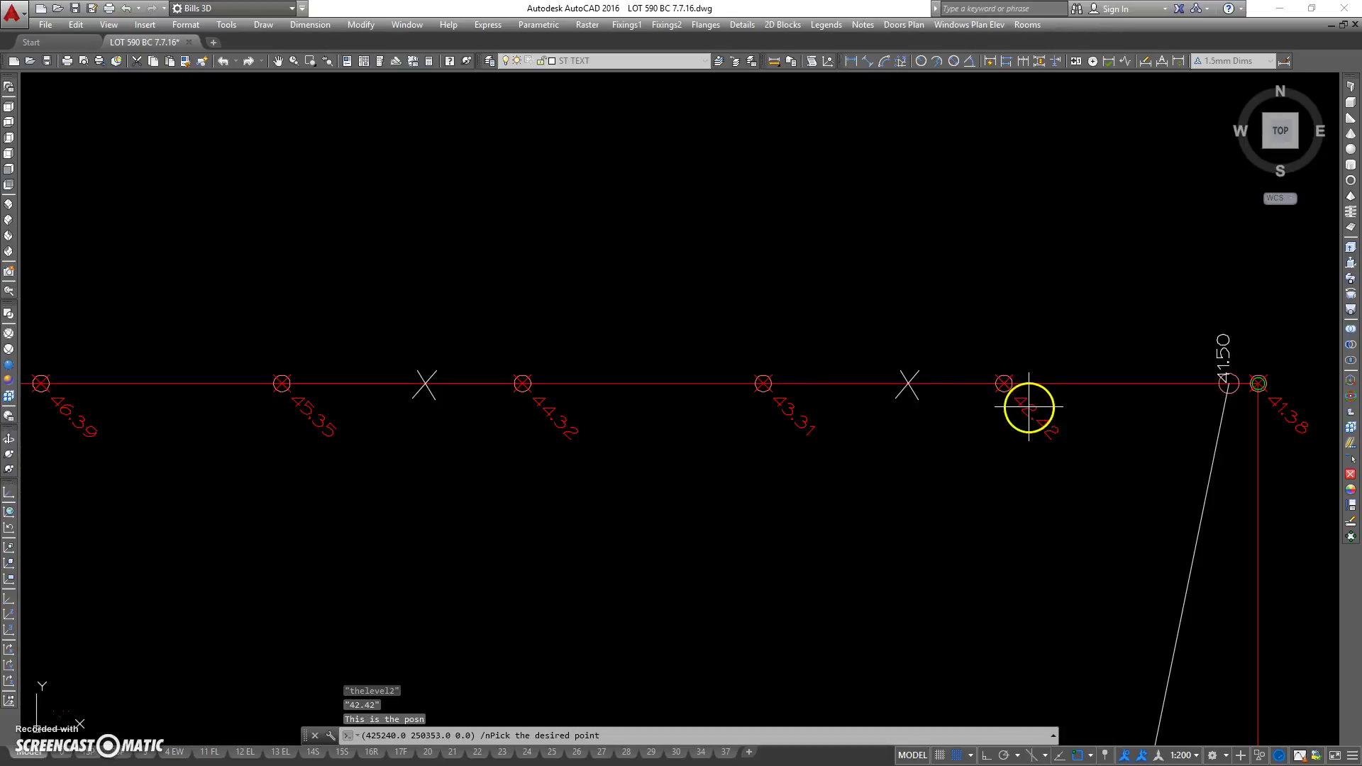
click(907, 385)
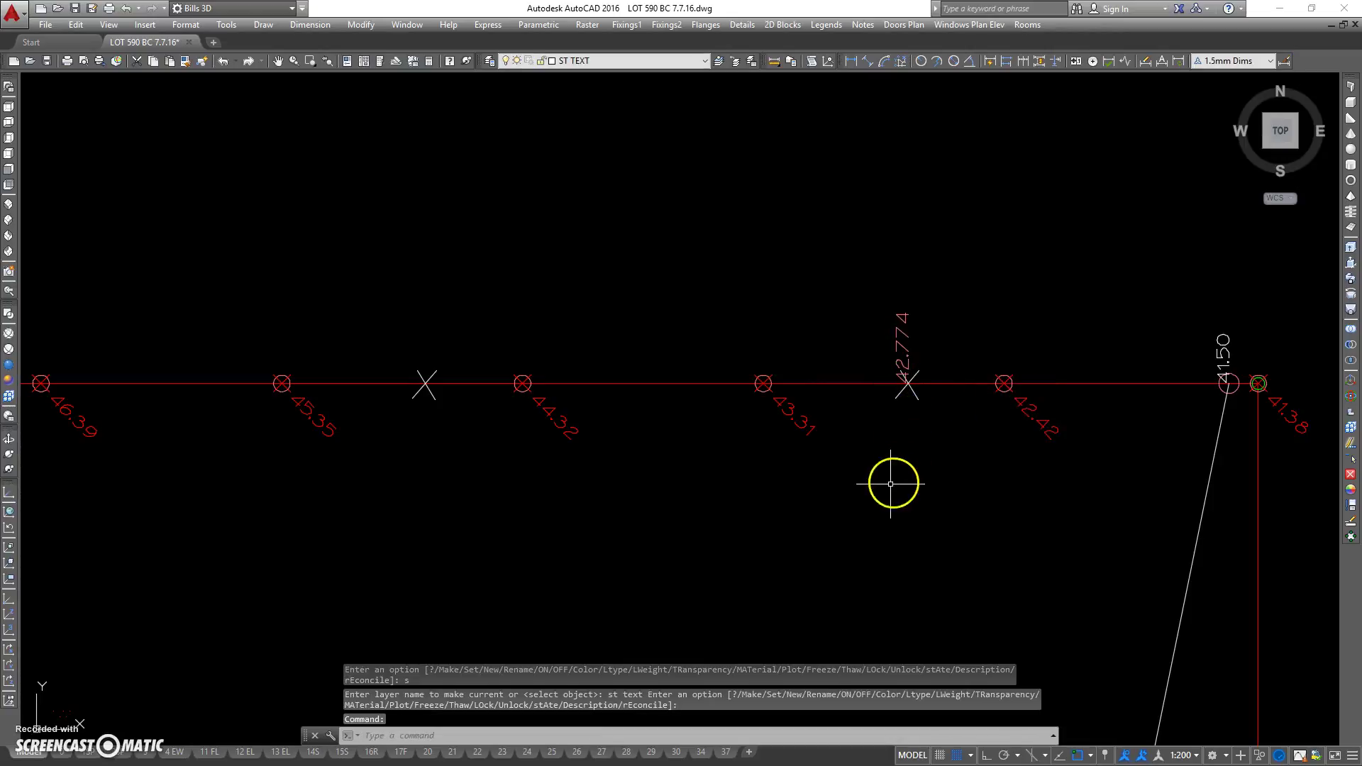
scroll(890, 476, up, 2)
middle_drag(911, 416, 736, 416)
scroll(682, 412, down, 2)
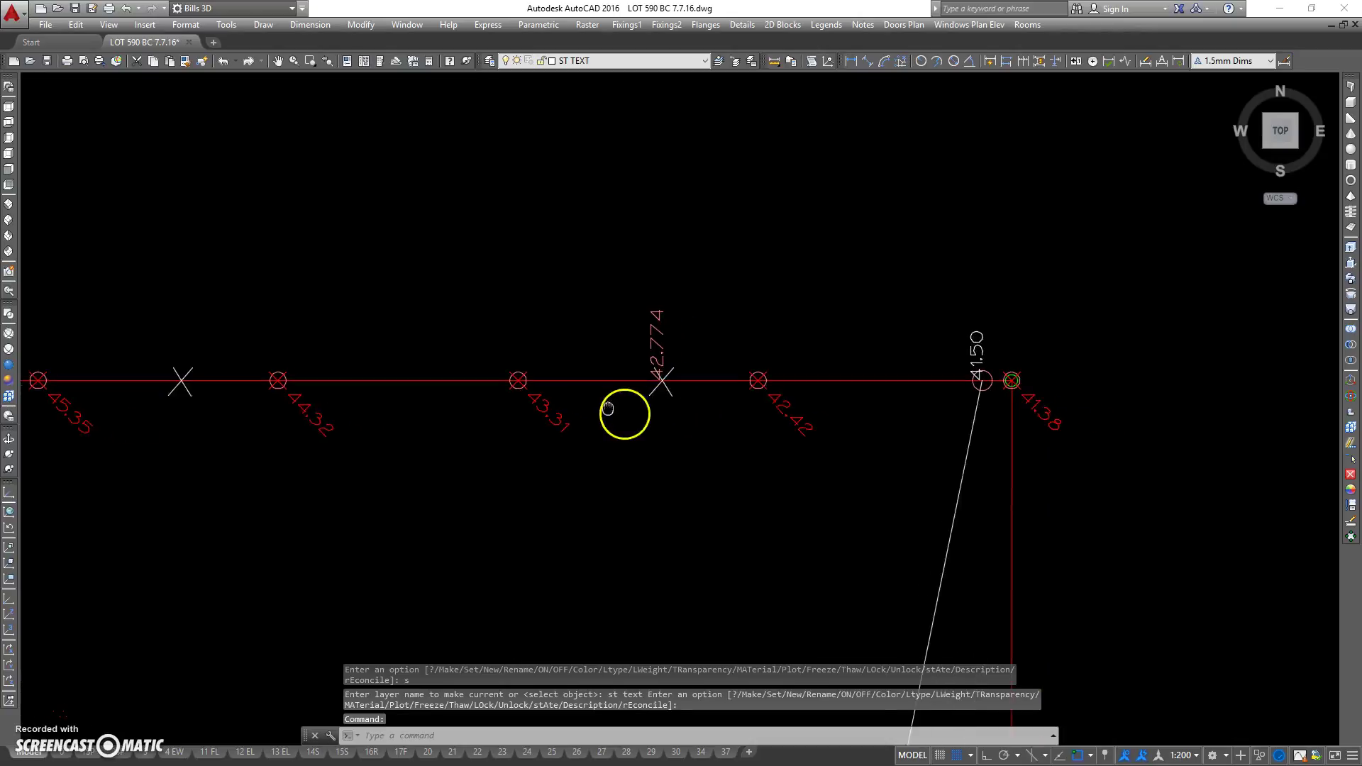
middle_drag(624, 407, 591, 407)
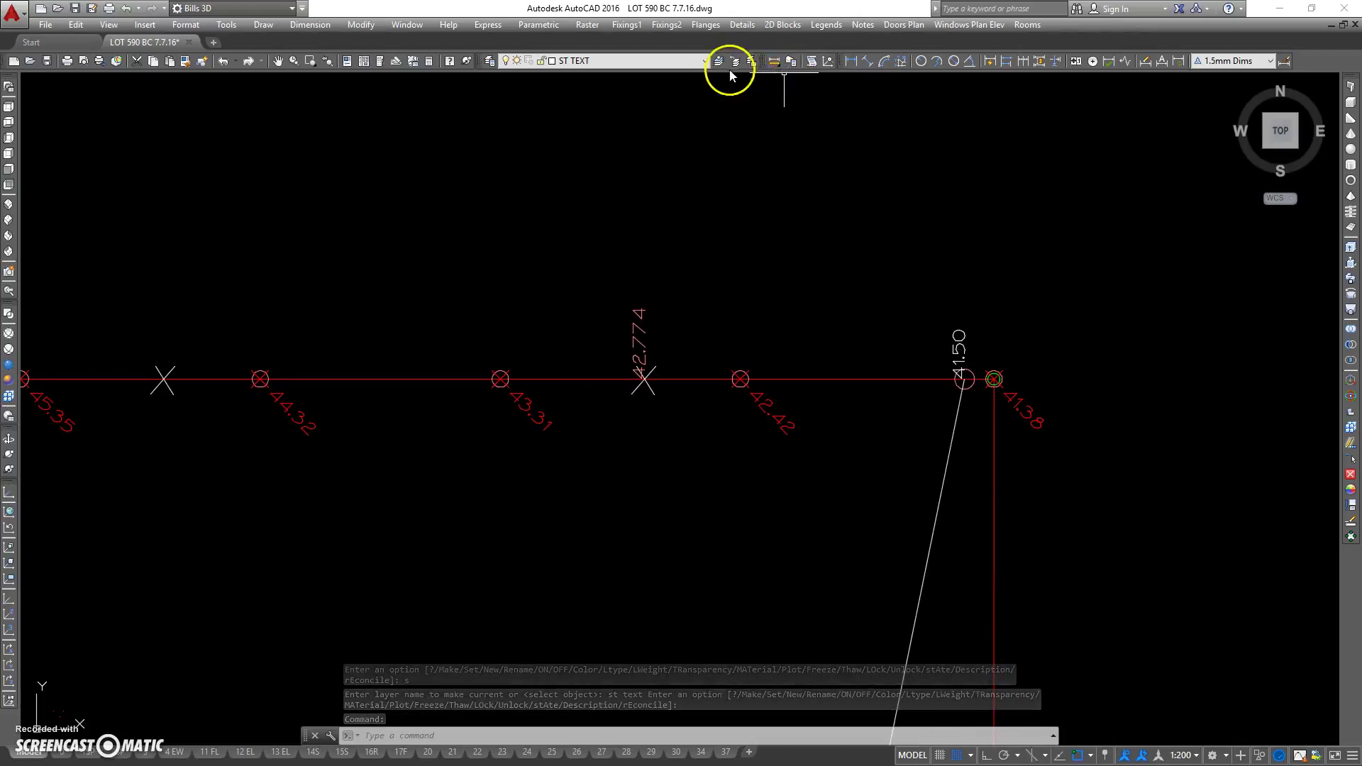
Step: Add a 2389 linear dimension below, from the X marker to the 42.42 level
click(846, 61)
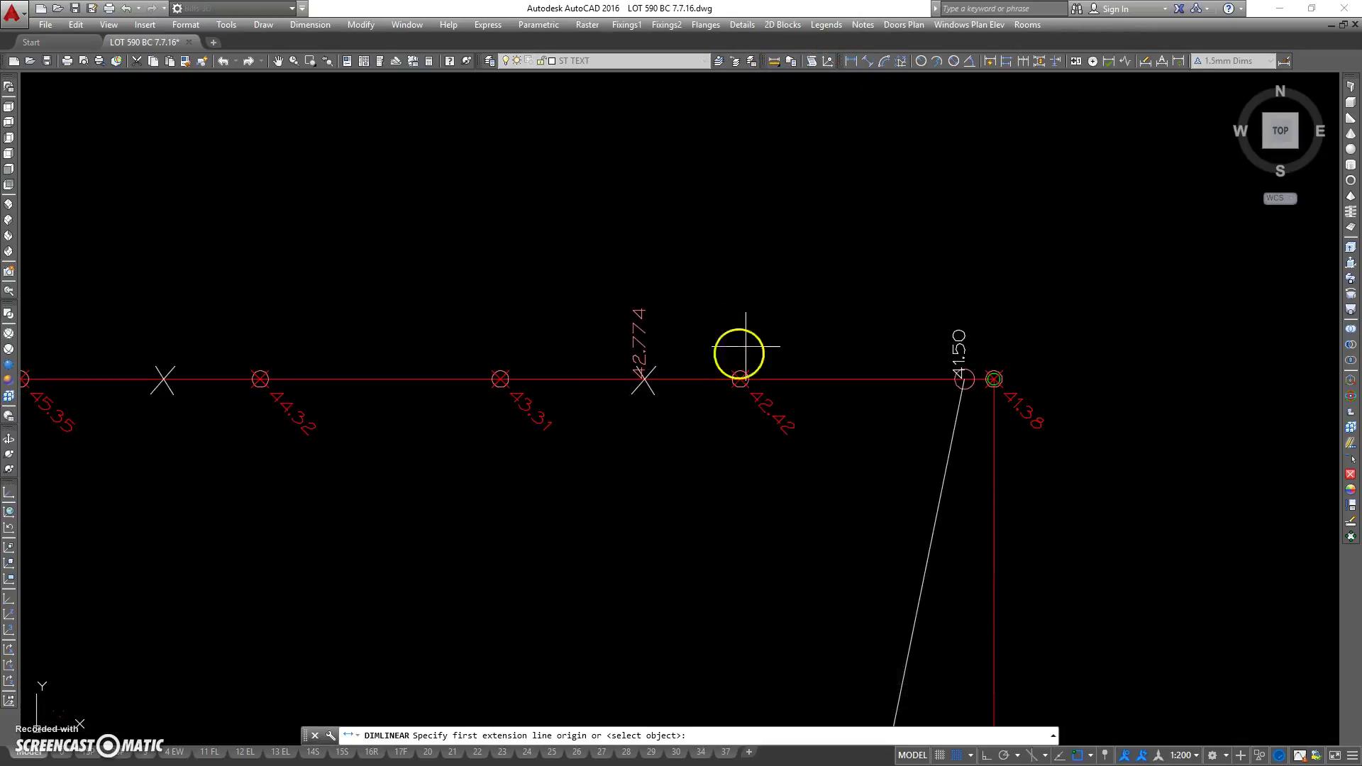
click(643, 380)
click(739, 380)
click(733, 444)
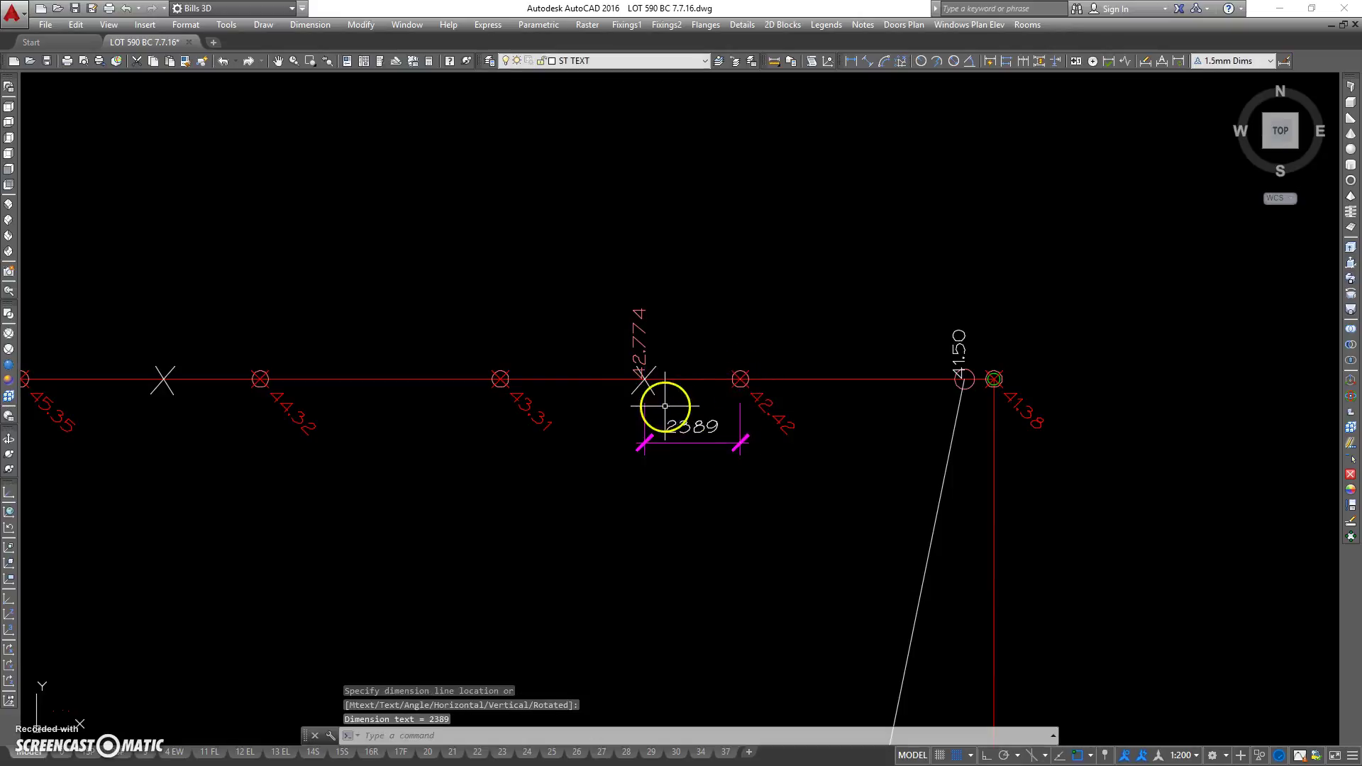
Step: Add a 6000 linear dimension above the 43.31–42.42 span, then select the 42.774 label
key(Return)
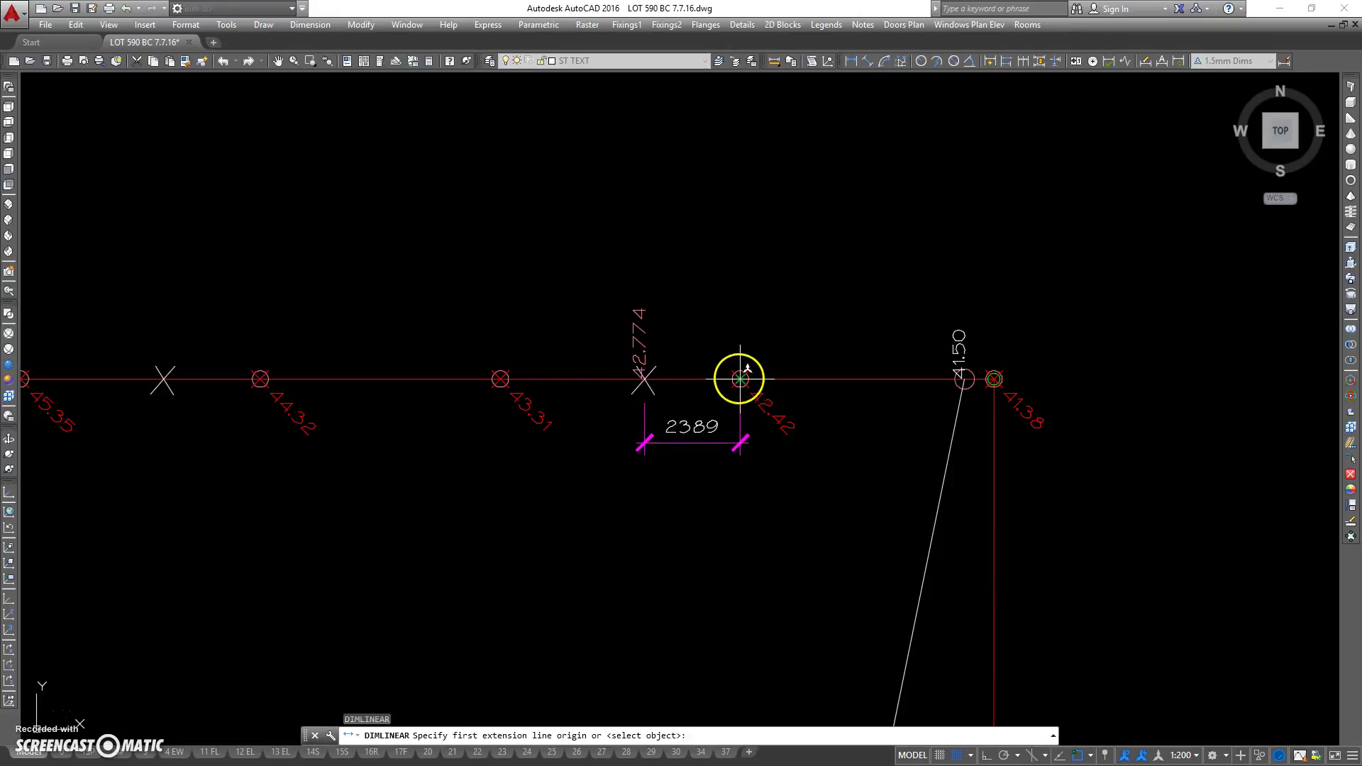
click(739, 380)
click(500, 379)
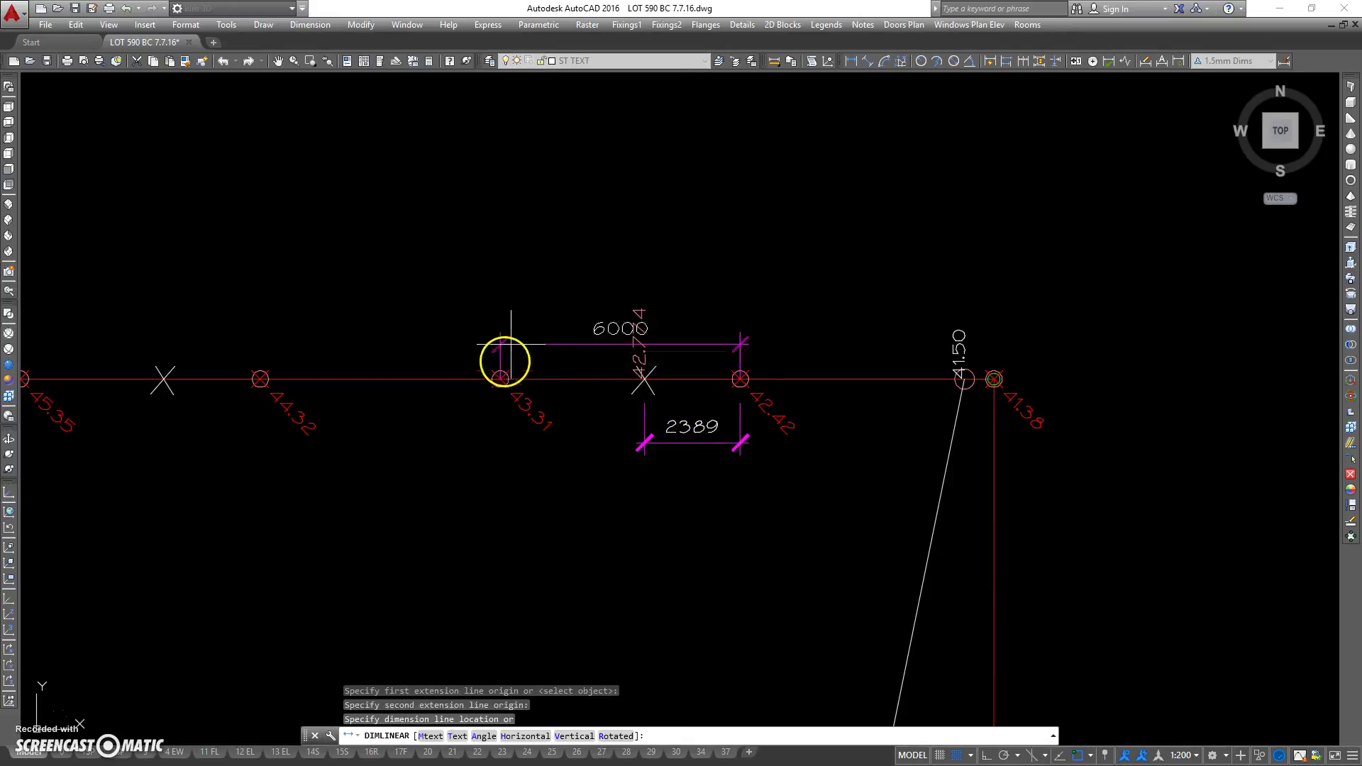
click(501, 288)
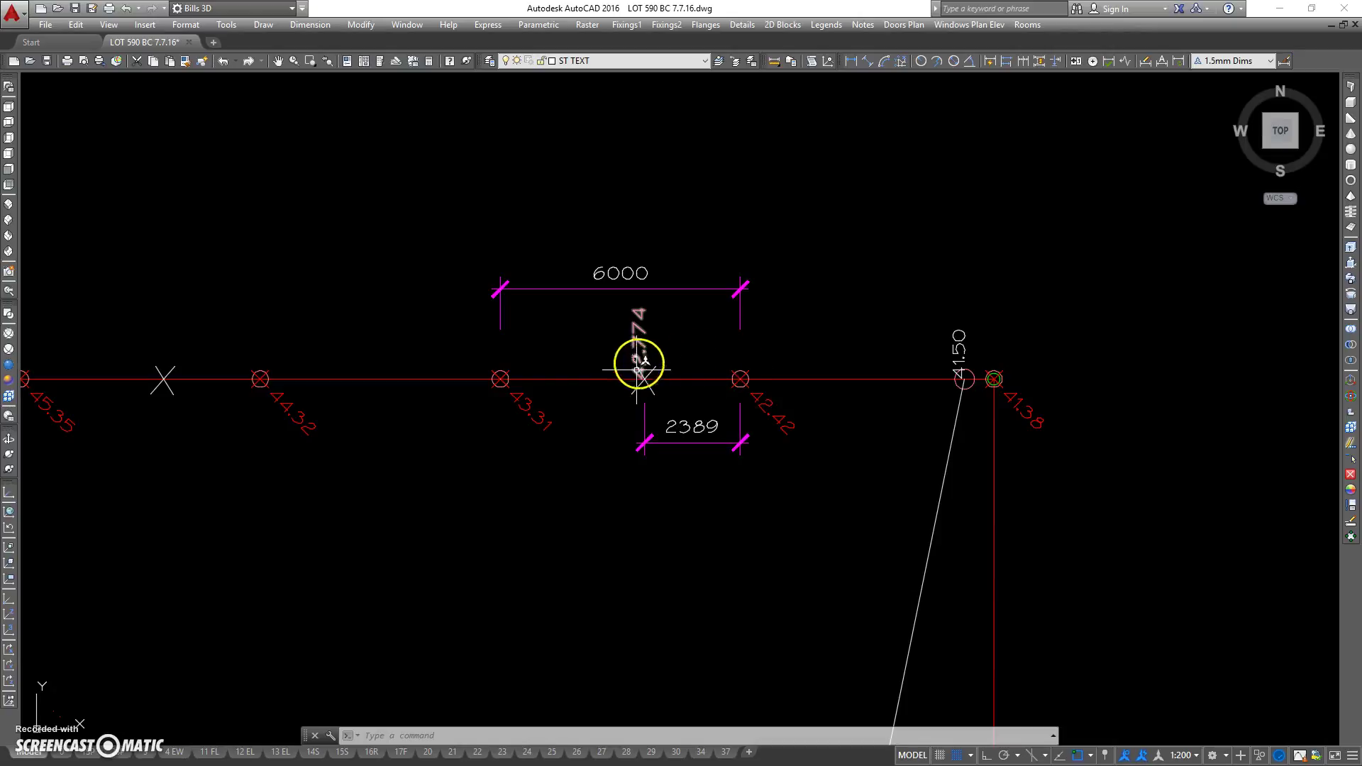
click(635, 332)
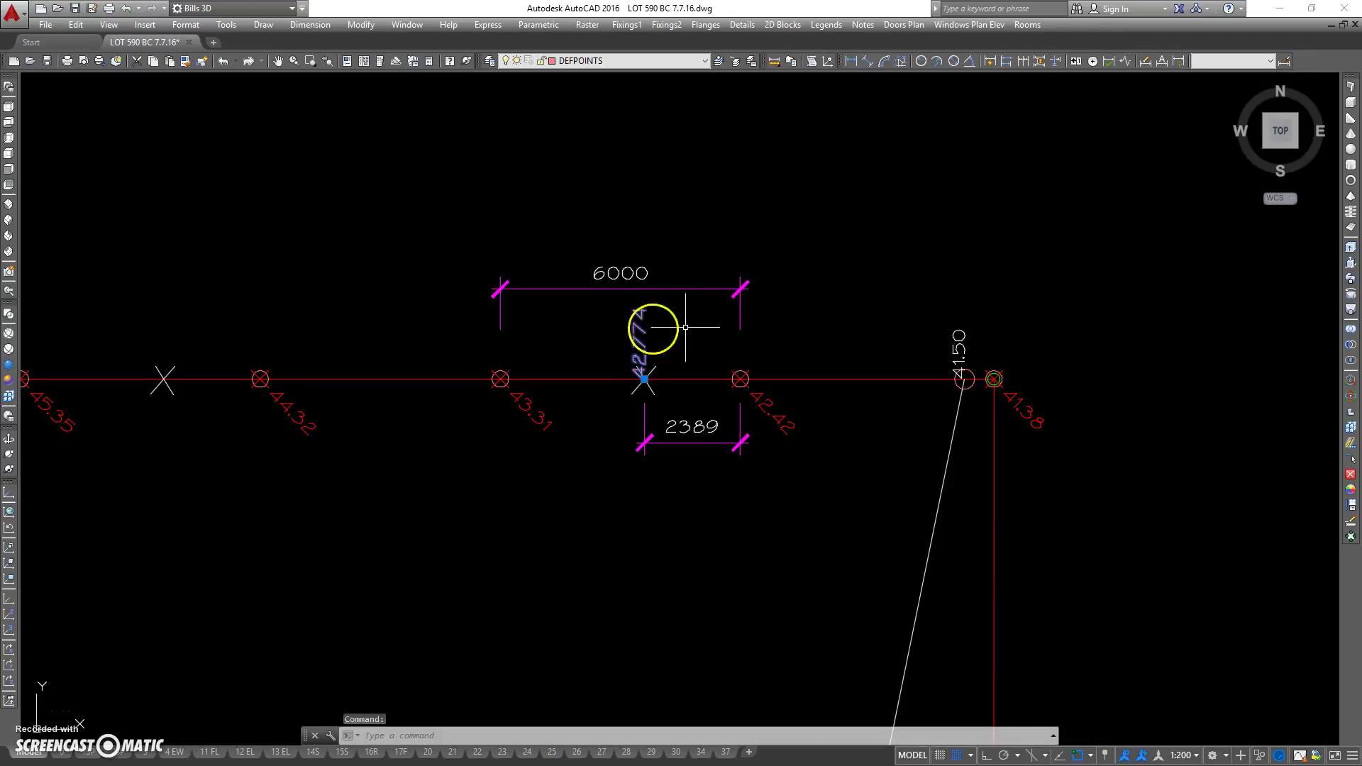